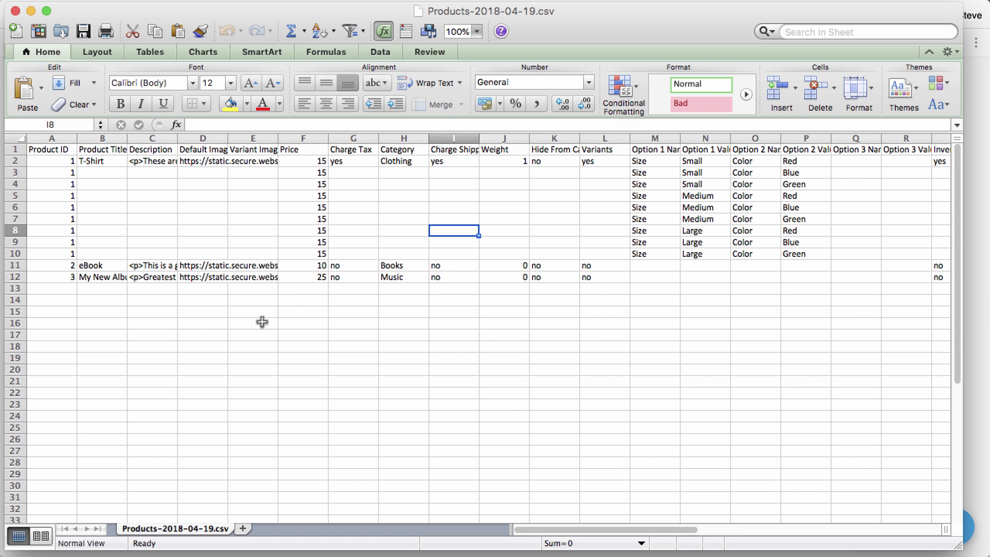
- Look over the T-Shirt, eBook and My New Album rows in Products-2018-04-19.csv
left_click(265, 360)
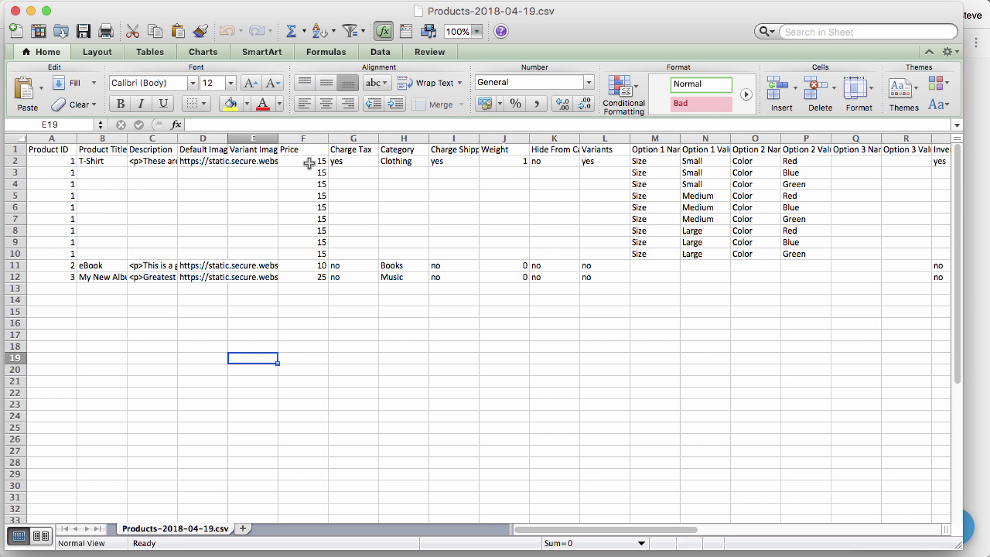
left_click(101, 158)
left_click(103, 265)
left_click(104, 288)
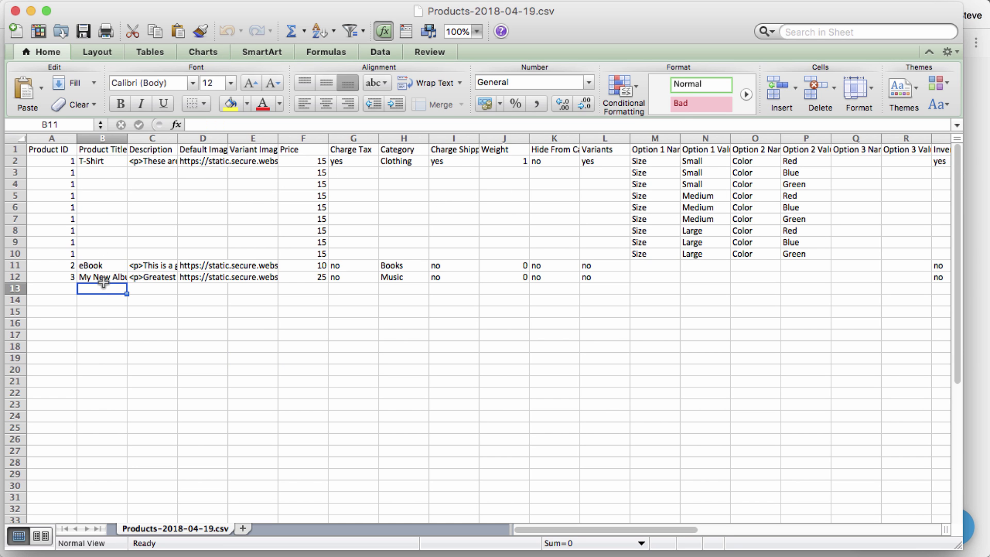
left_click(95, 163)
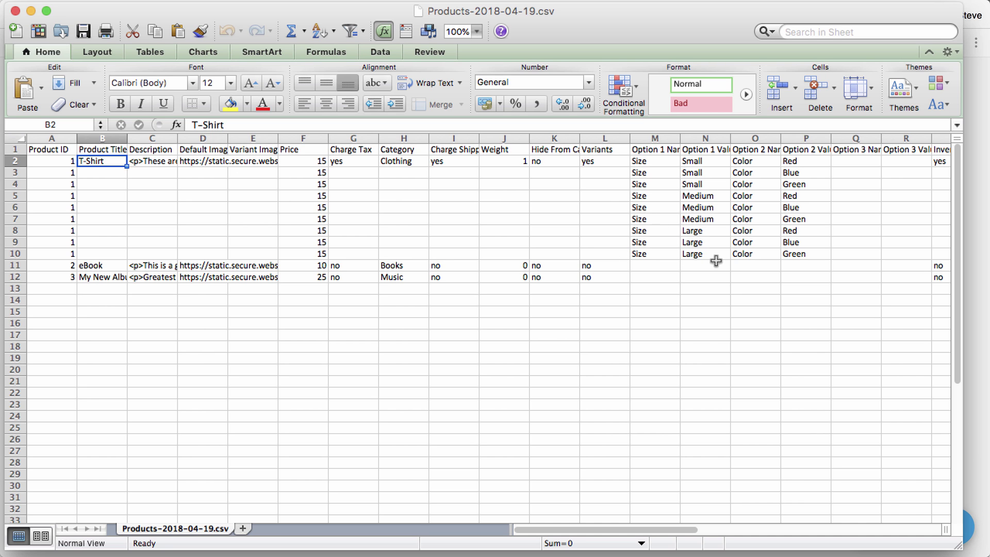
left_click(94, 267)
left_click(96, 278)
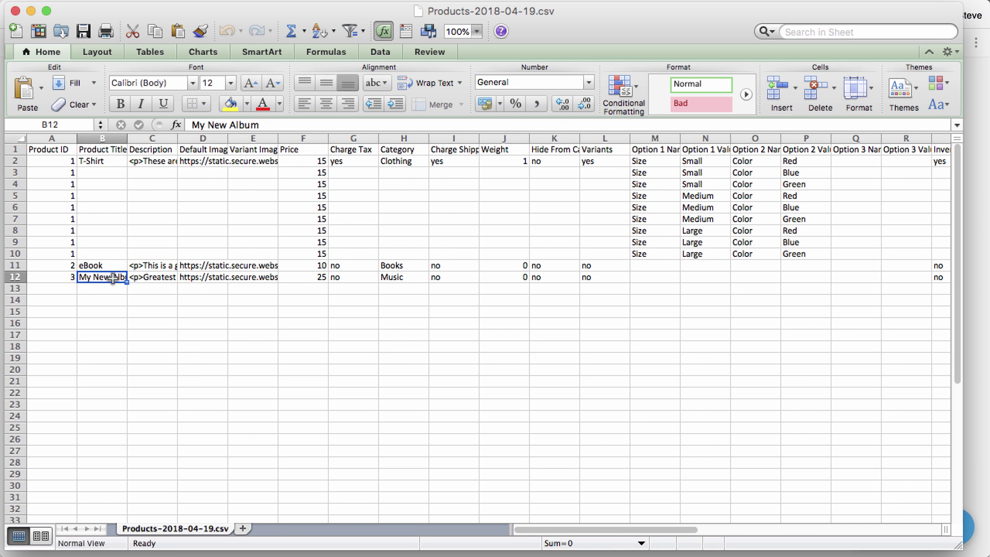
scroll(512, 334, "right", 5)
scroll(512, 334, "left", 5)
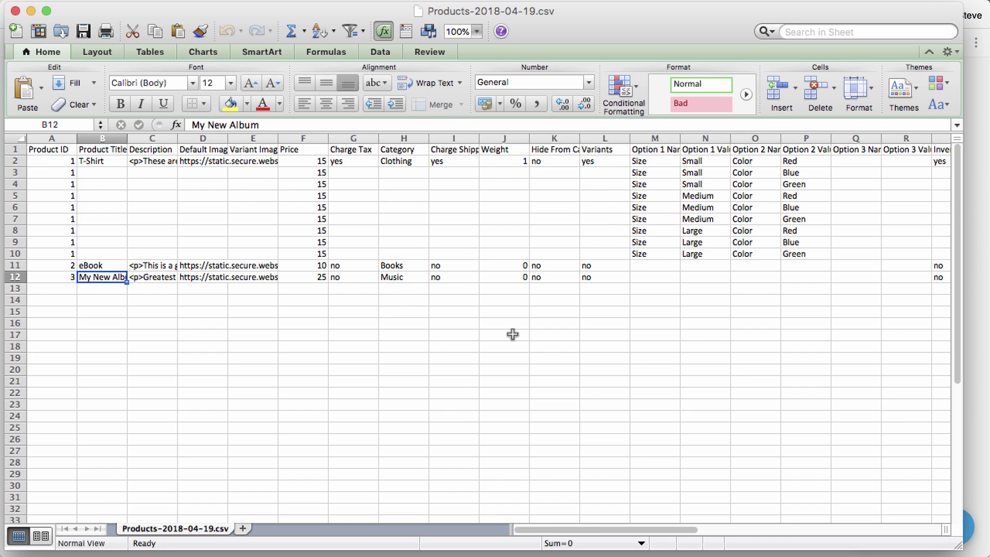
left_click(392, 346)
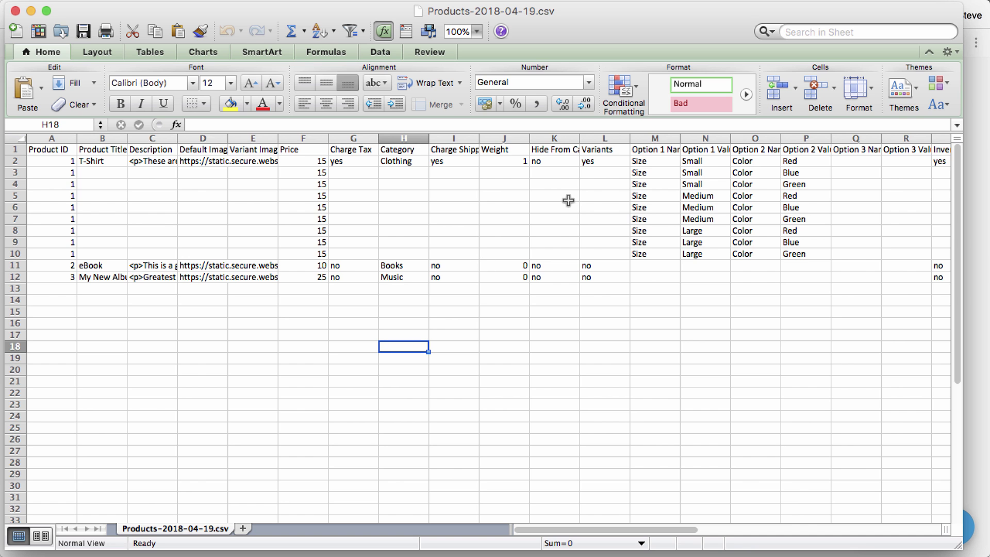
- Read the CSV File Format field table, then download the sample template via 'Clicking Here'
left_click(974, 92)
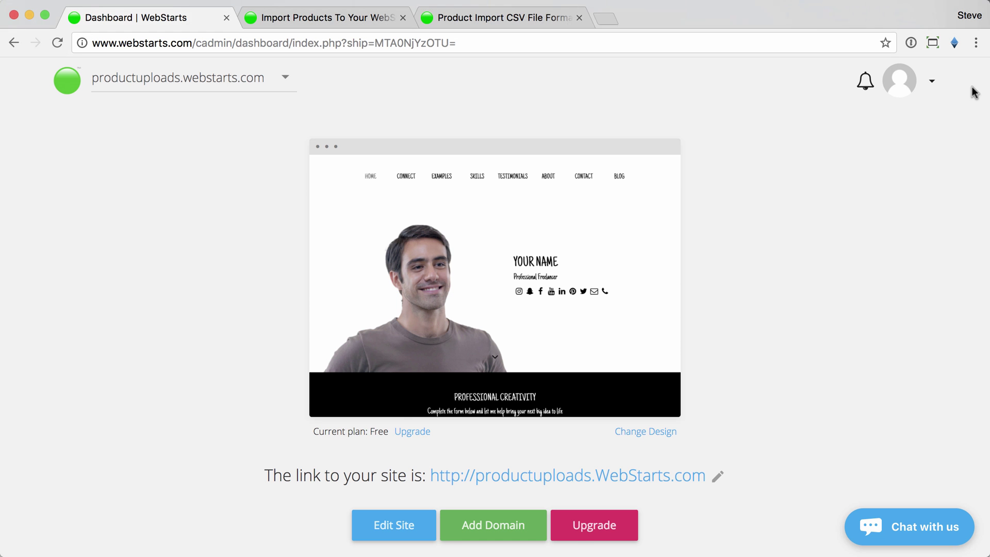
left_click(537, 18)
scroll(549, 287, "down", 3)
scroll(549, 287, "down", 2)
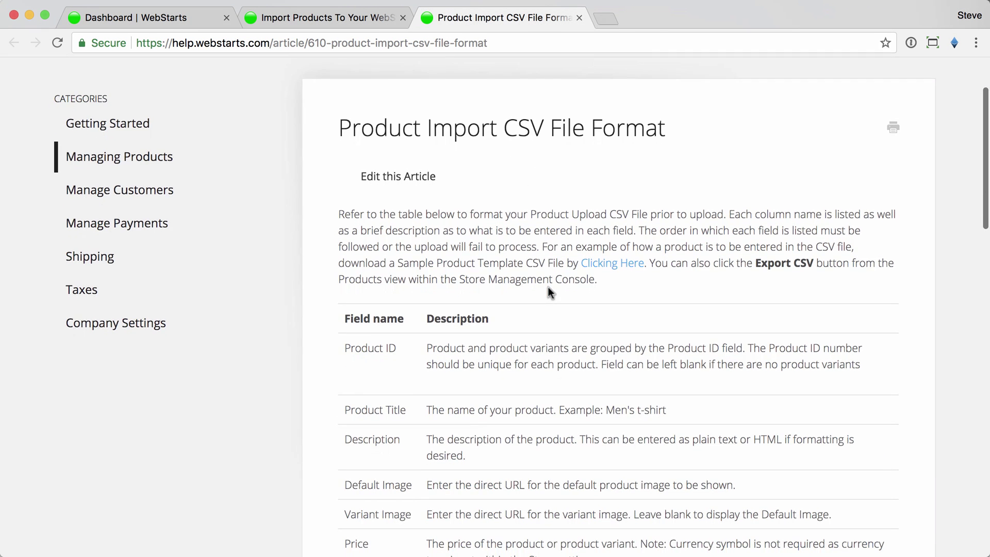
scroll(699, 307, "down", 10)
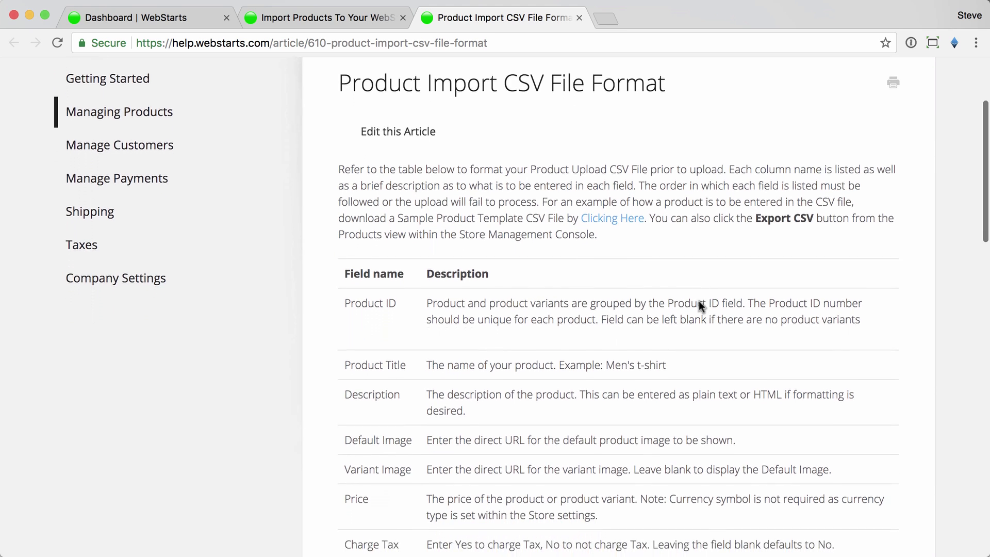
scroll(700, 304, "up", 5)
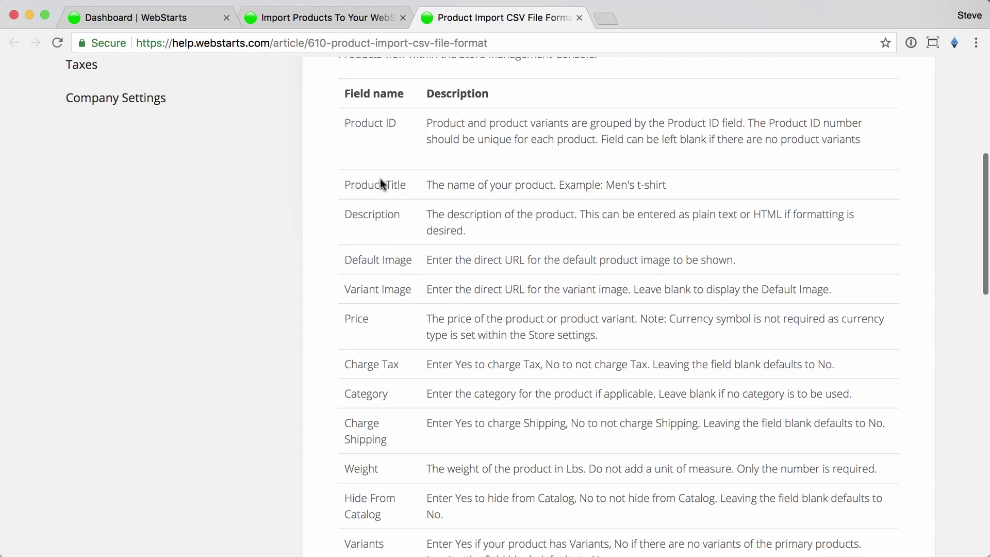
scroll(560, 319, "down", 10)
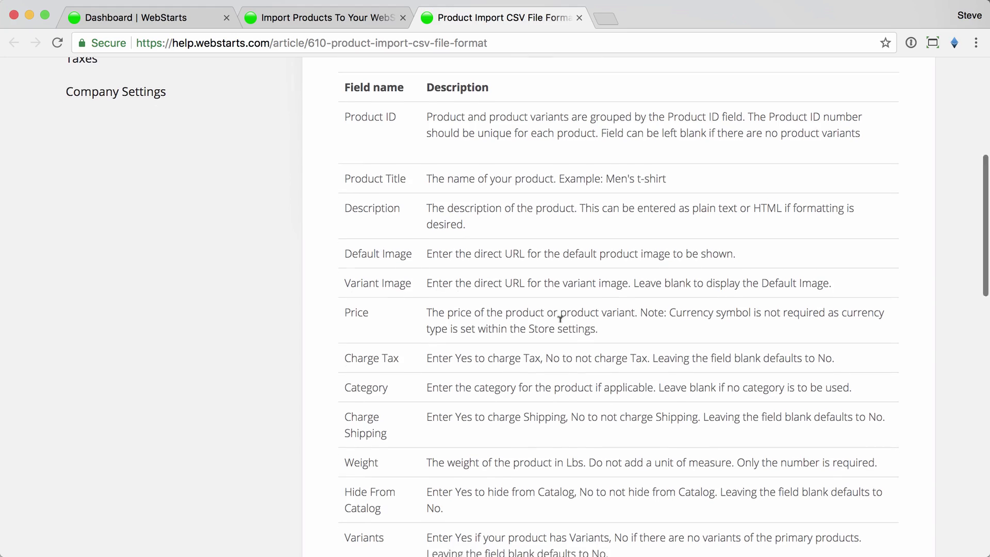
scroll(561, 325, "down", 10)
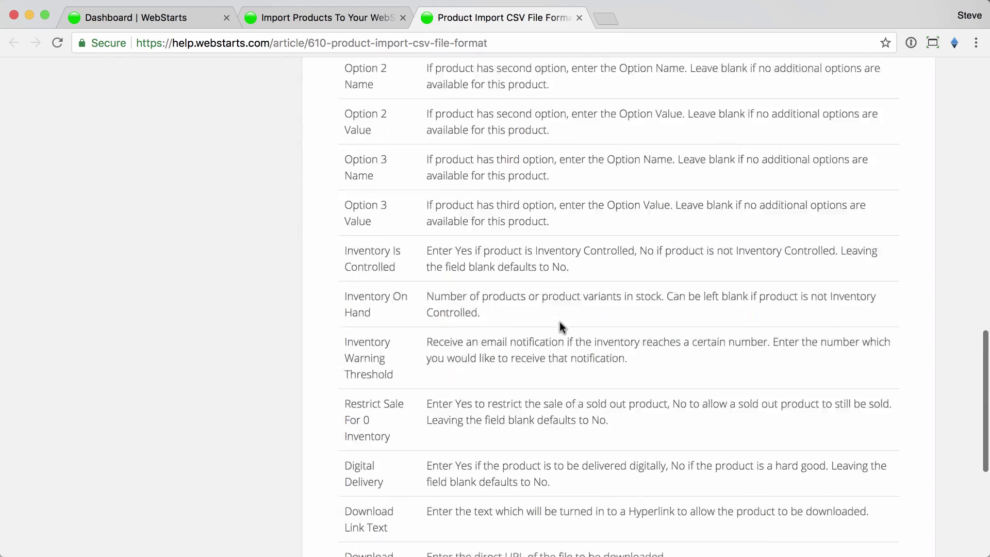
scroll(561, 326, "up", 20)
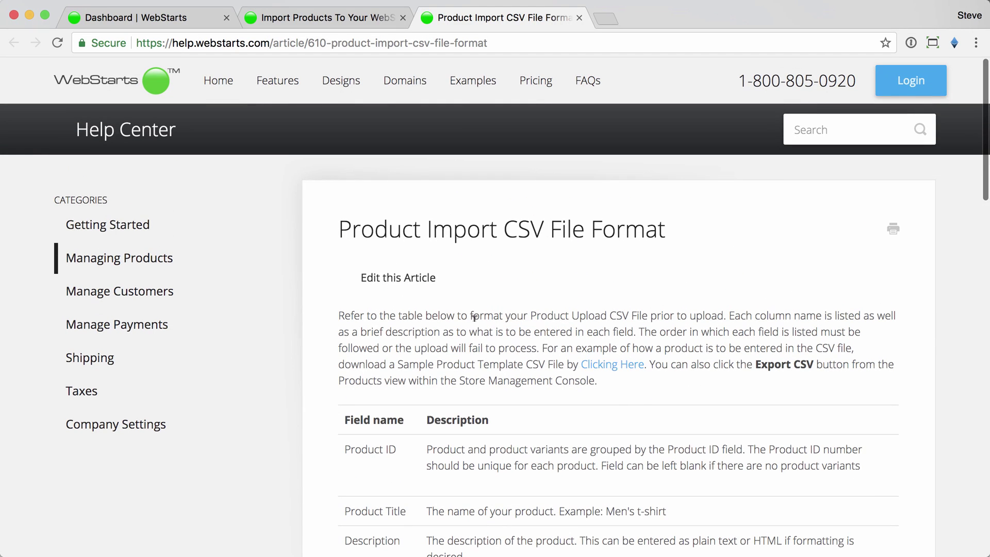
left_click(602, 377)
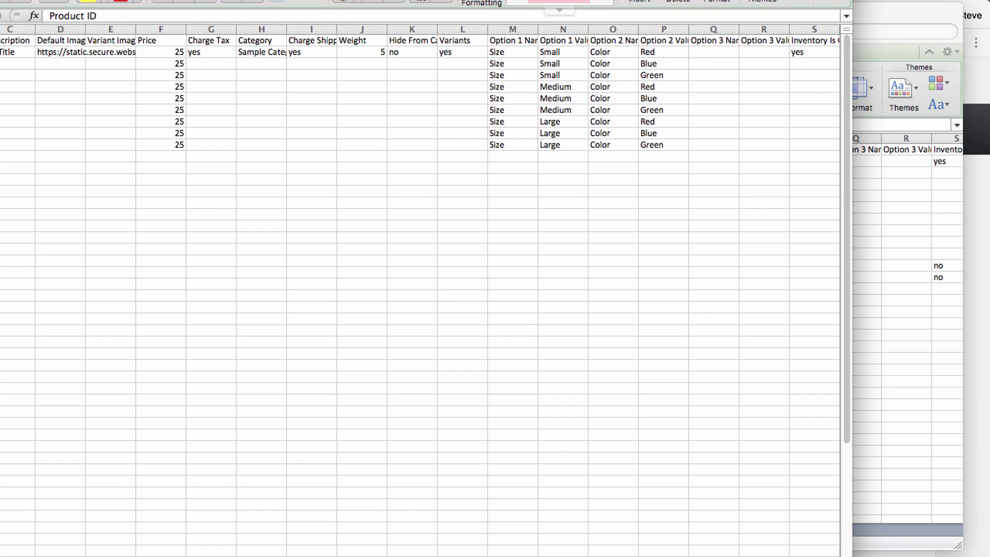
- Compare the template's Sample Product Title row with the T-Shirt variants, then close the template
left_click_drag(471, 1, 681, 100)
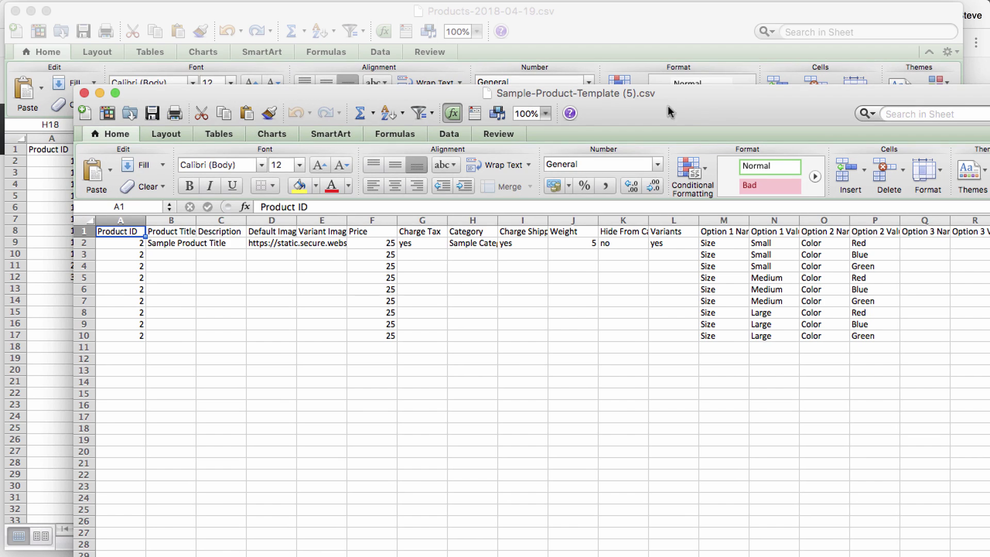
left_click(173, 242)
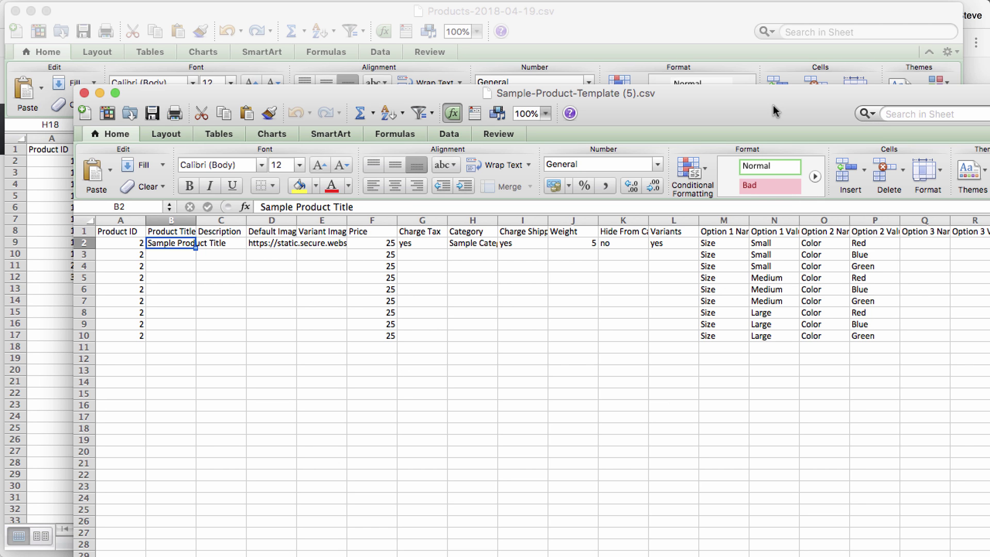
left_click_drag(772, 104, 766, 100)
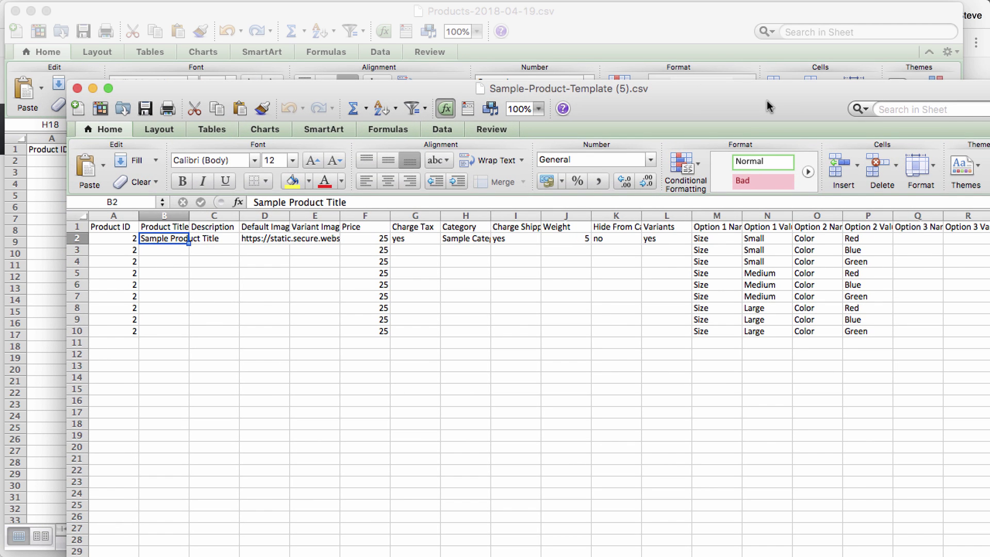
left_click(77, 88)
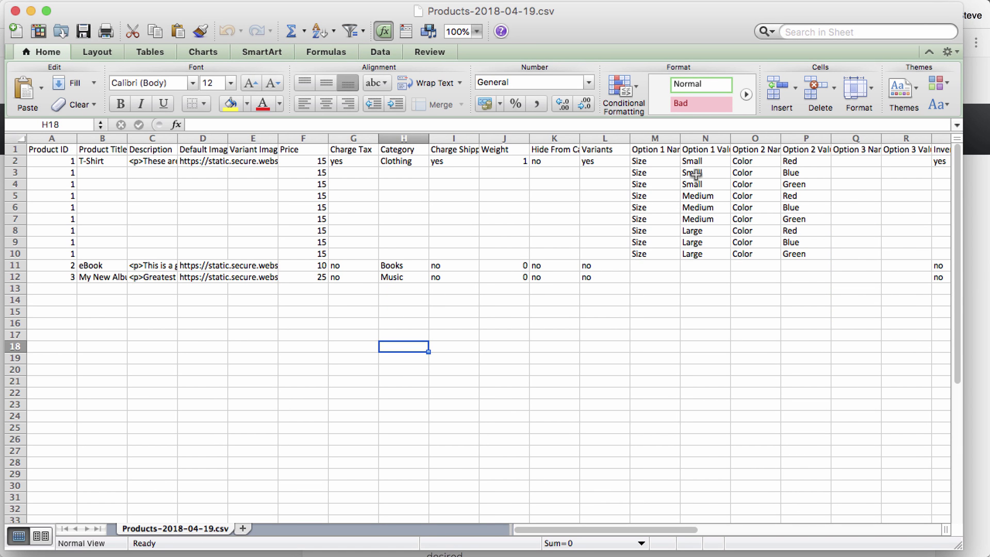
left_click(593, 252)
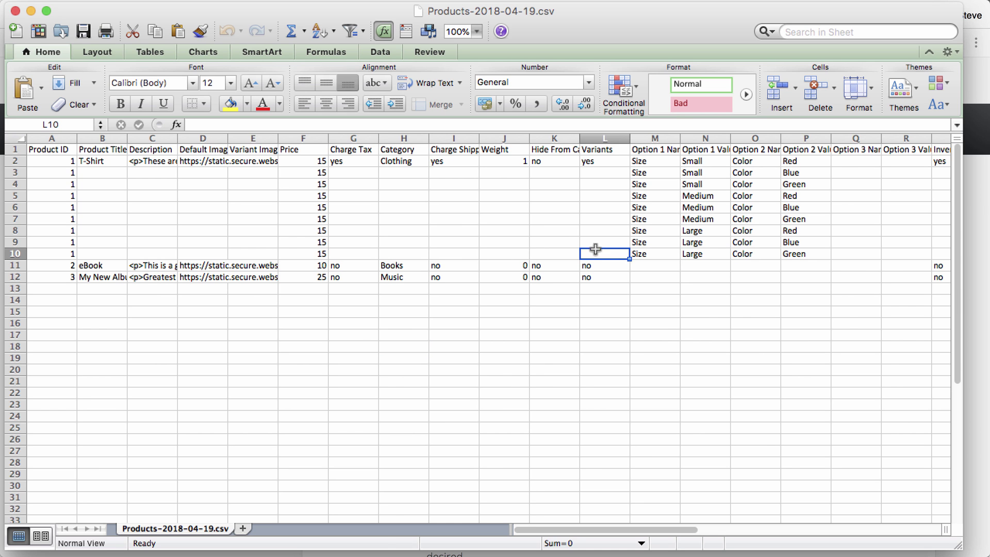
left_click(970, 85)
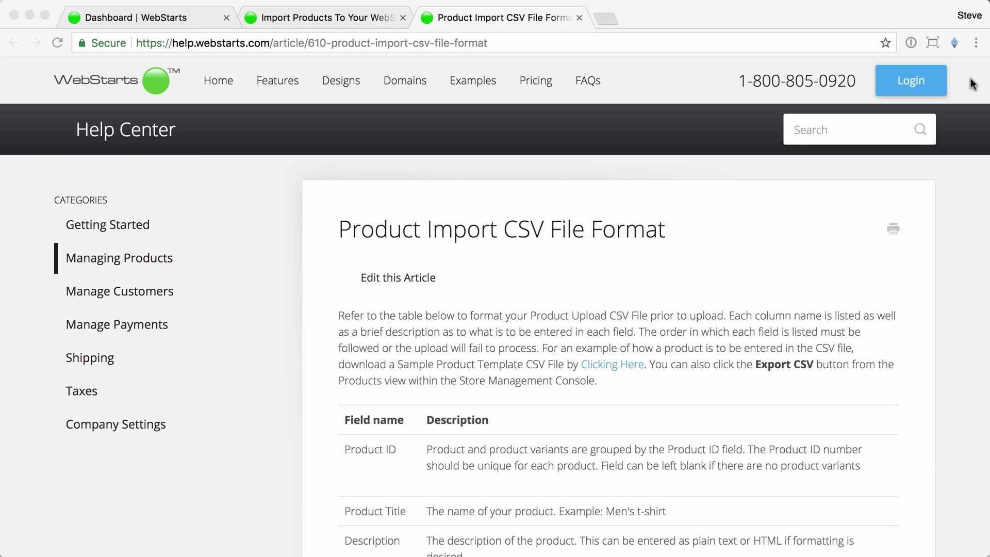
- Open the Store tile from the WebStarts dashboard to reach the empty Products page
left_click(143, 17)
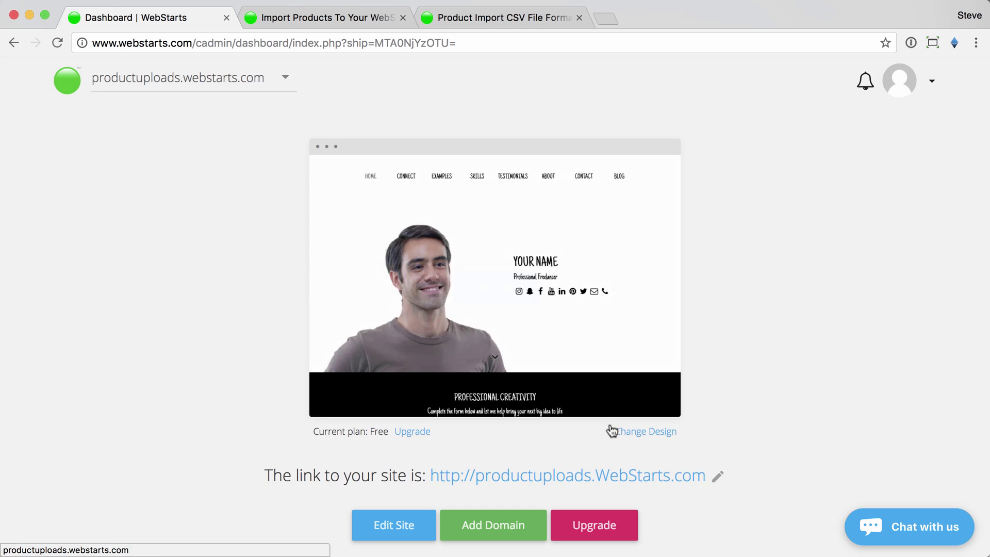
scroll(722, 387, "down", 5)
left_click(203, 372)
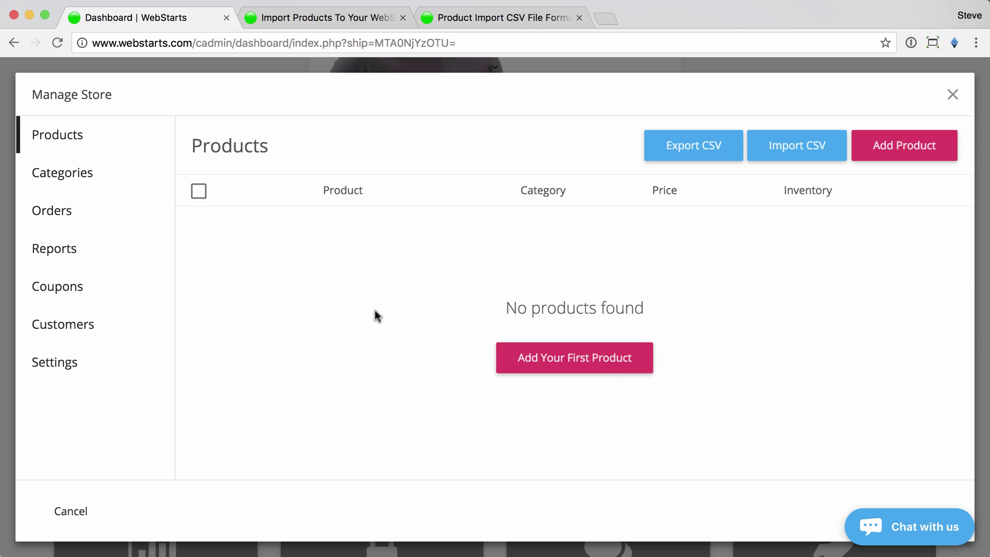
- Upload Products-2018-04-19.csv through Import CSV and load it for import
left_click(799, 146)
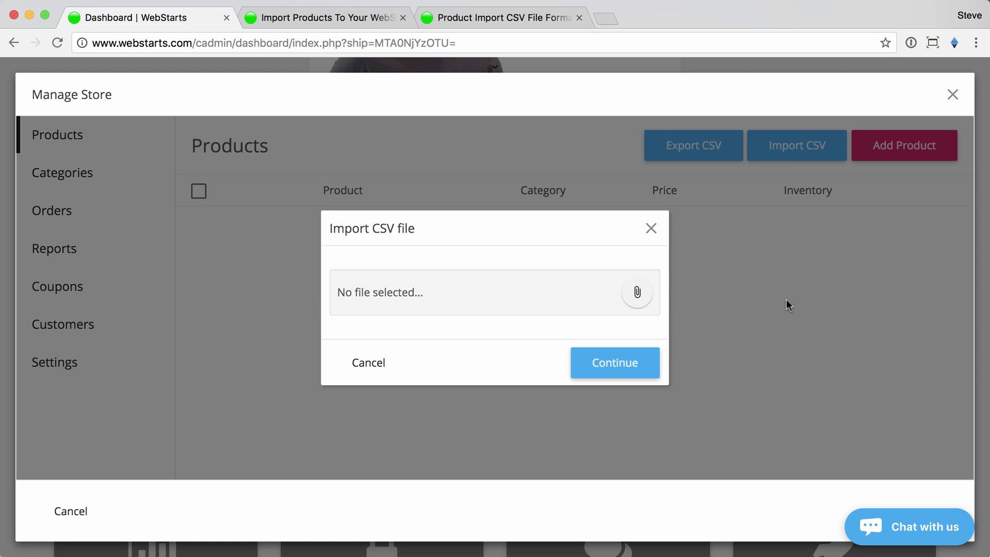
left_click(641, 295)
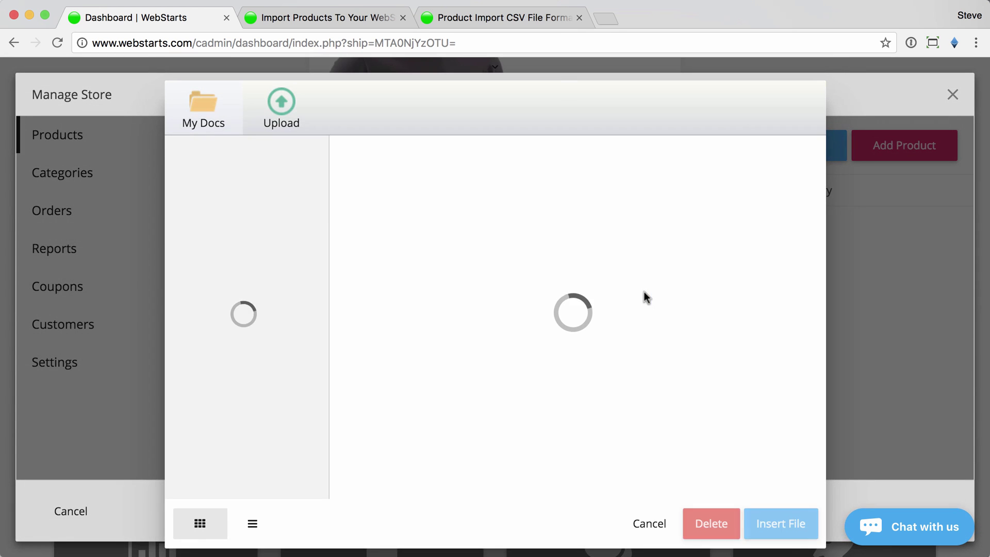
left_click(281, 100)
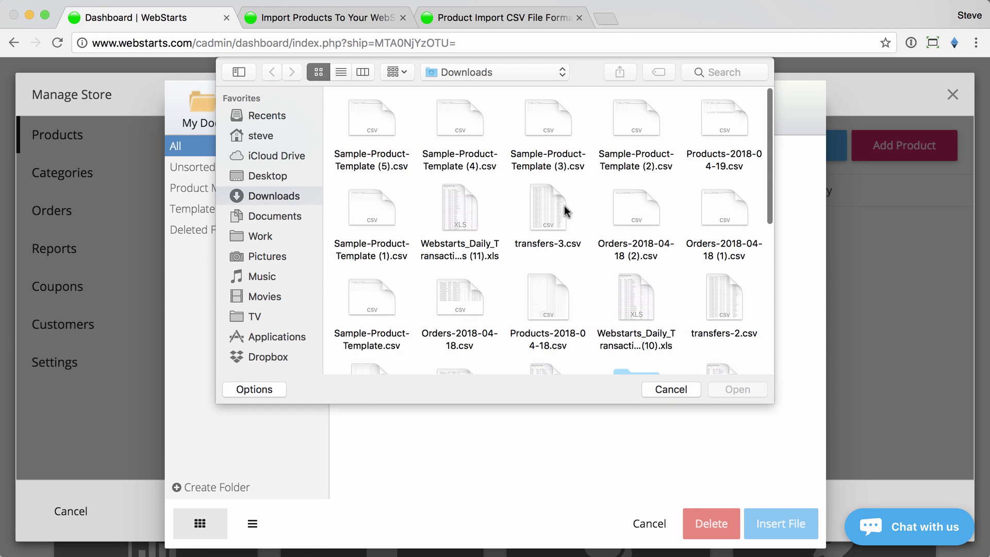
left_click(715, 126)
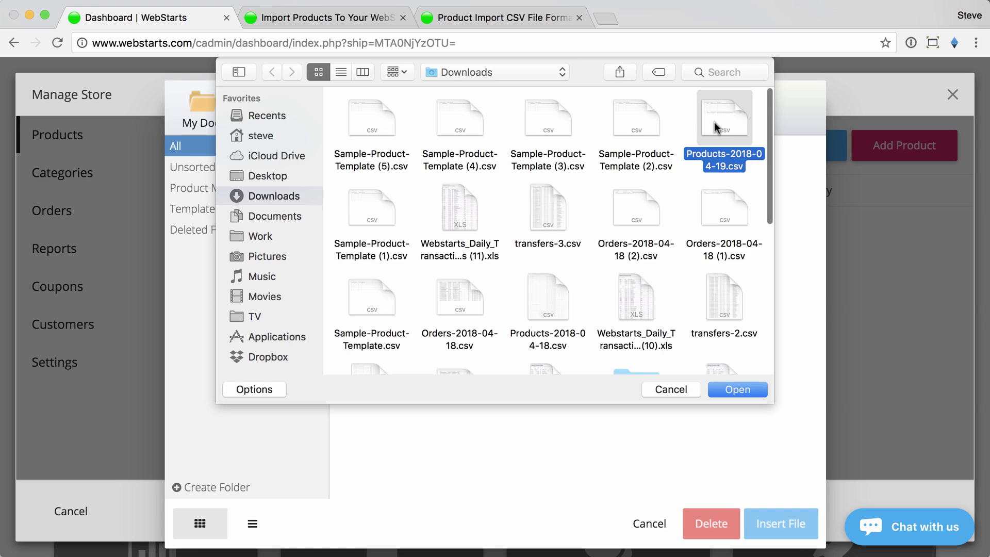
double_click(713, 121)
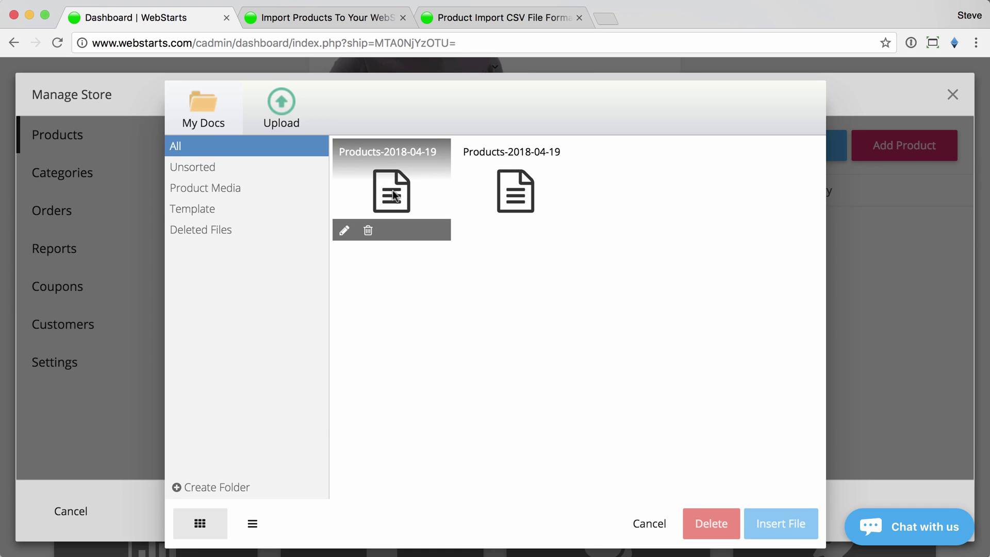
double_click(393, 194)
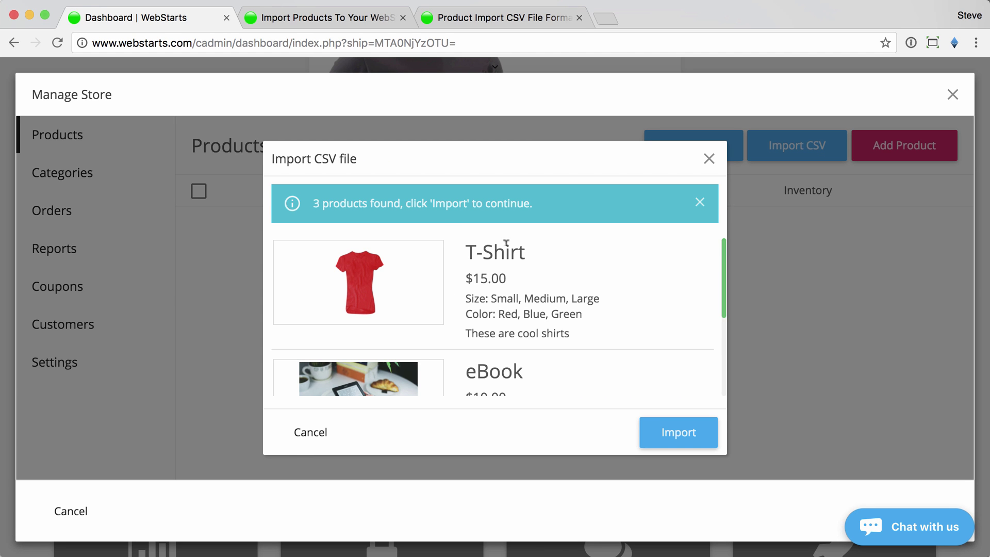
- Review the T-Shirt, eBook and My New Album preview and import the three products
scroll(592, 293, "down", 2)
scroll(593, 295, "up", 1)
scroll(593, 297, "up", 1)
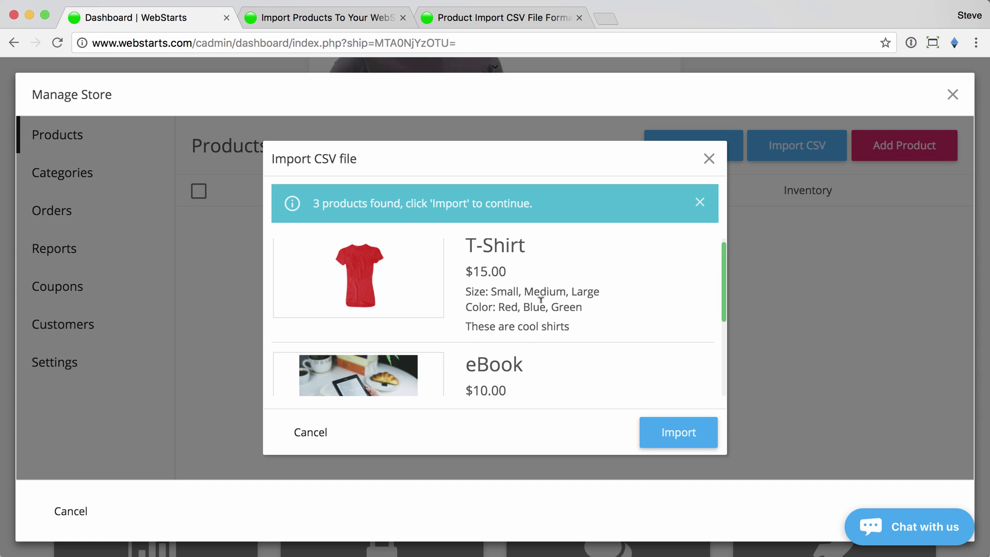
scroll(618, 324, "down", 2)
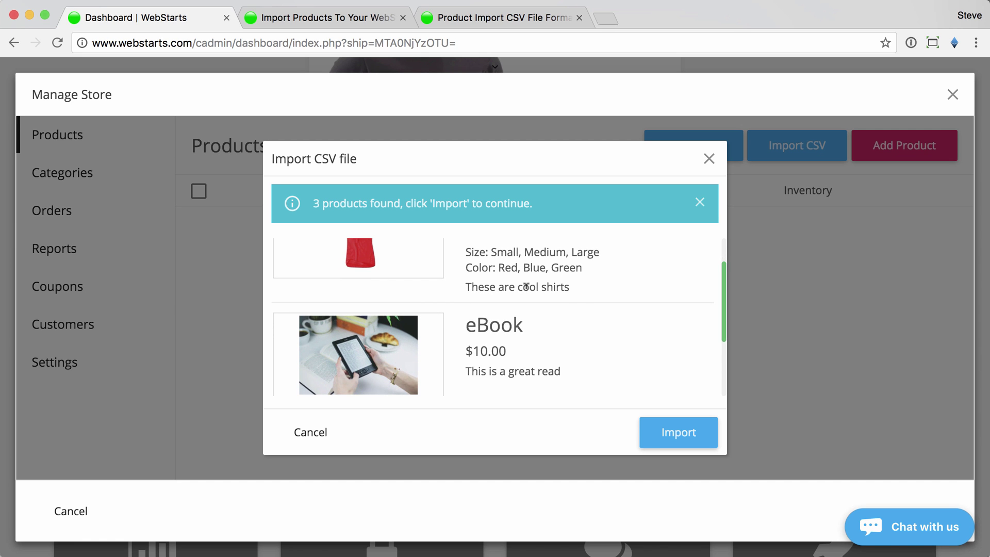
scroll(545, 340, "down", 2)
scroll(518, 315, "down", 2)
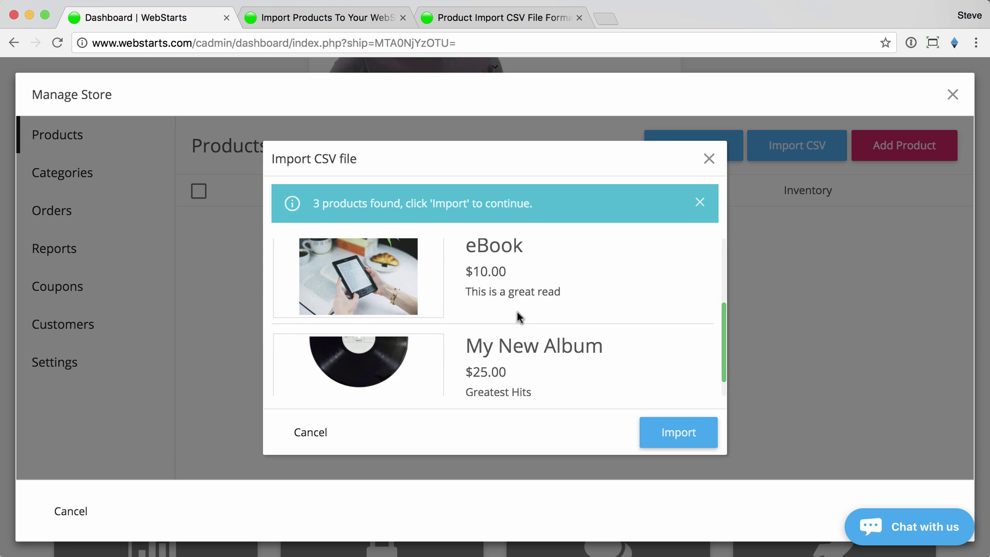
scroll(515, 309, "up", 6)
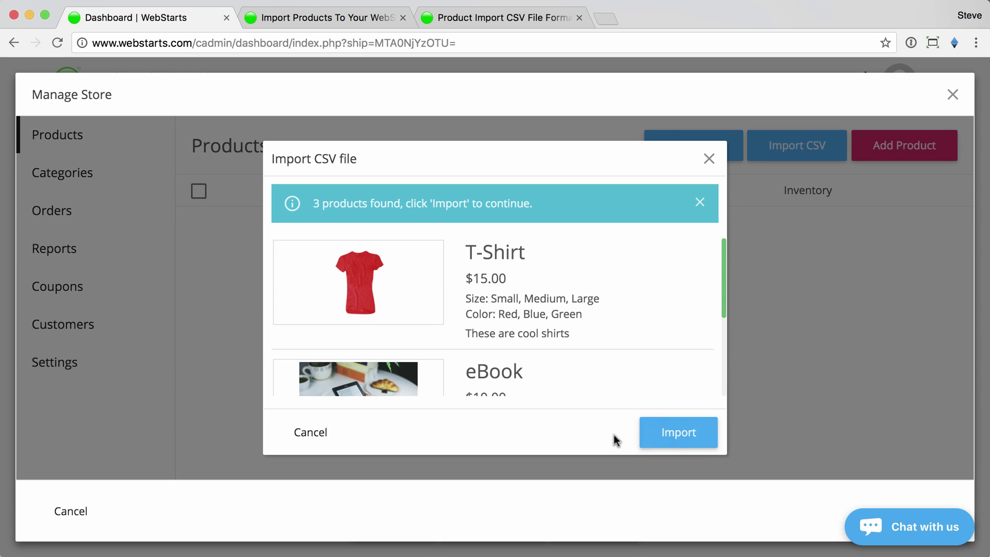
left_click(675, 432)
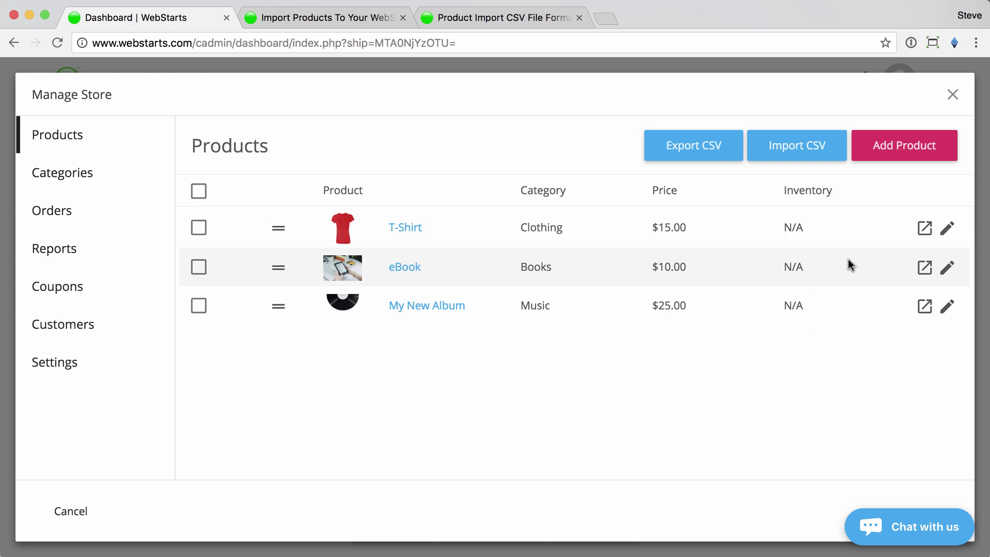
- Add a Large Blue T-Shirt to the cart on its store page, then close that tab
left_click(922, 230)
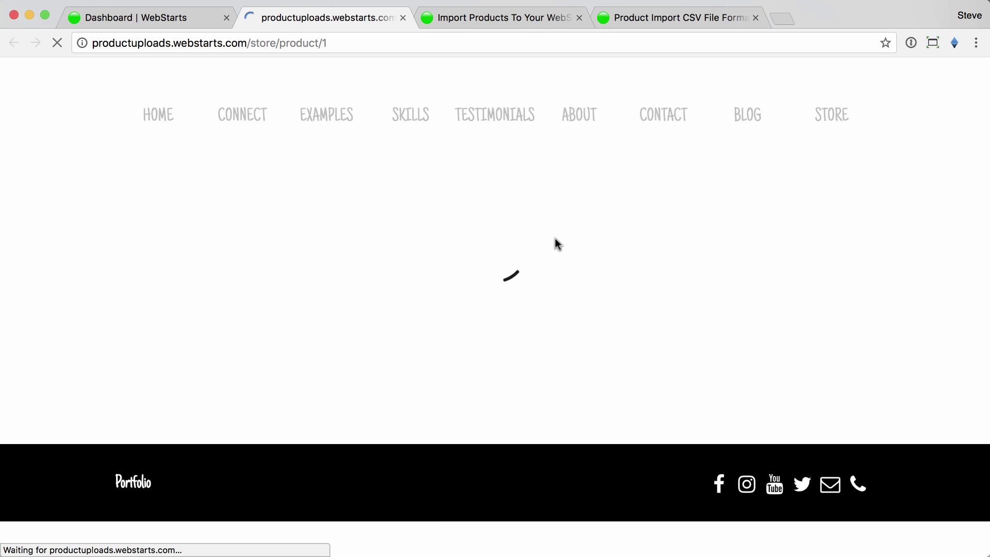
left_click(519, 329)
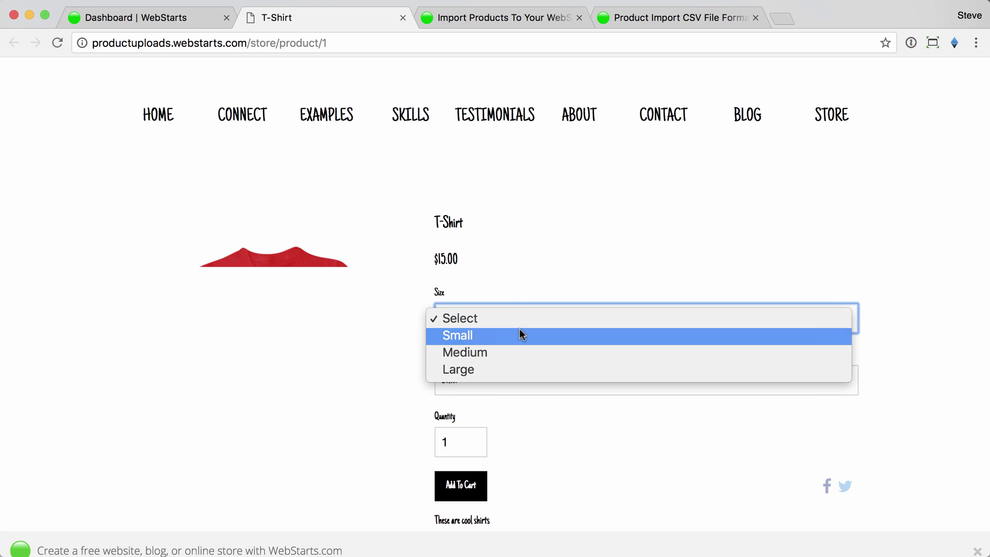
left_click(515, 364)
left_click(503, 385)
left_click(494, 417)
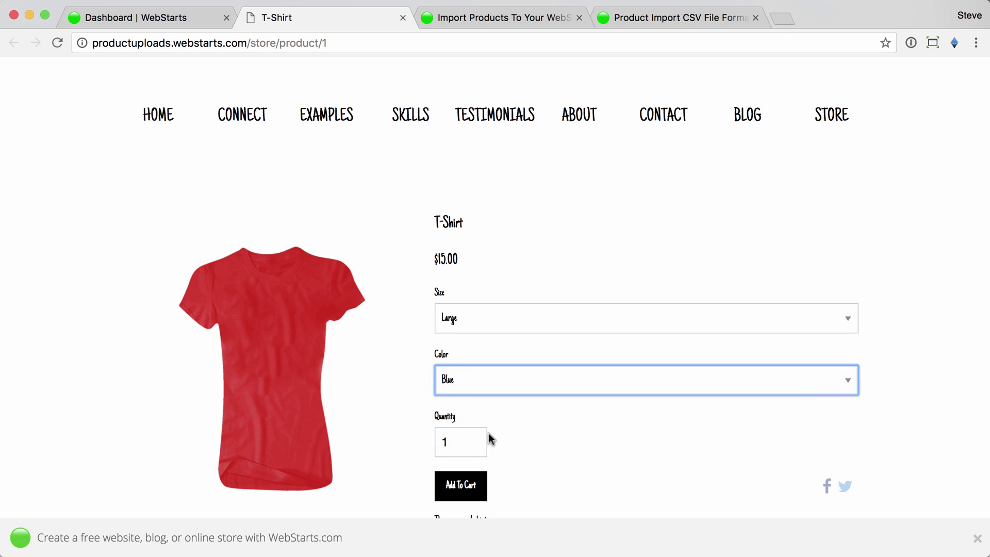
left_click(477, 491)
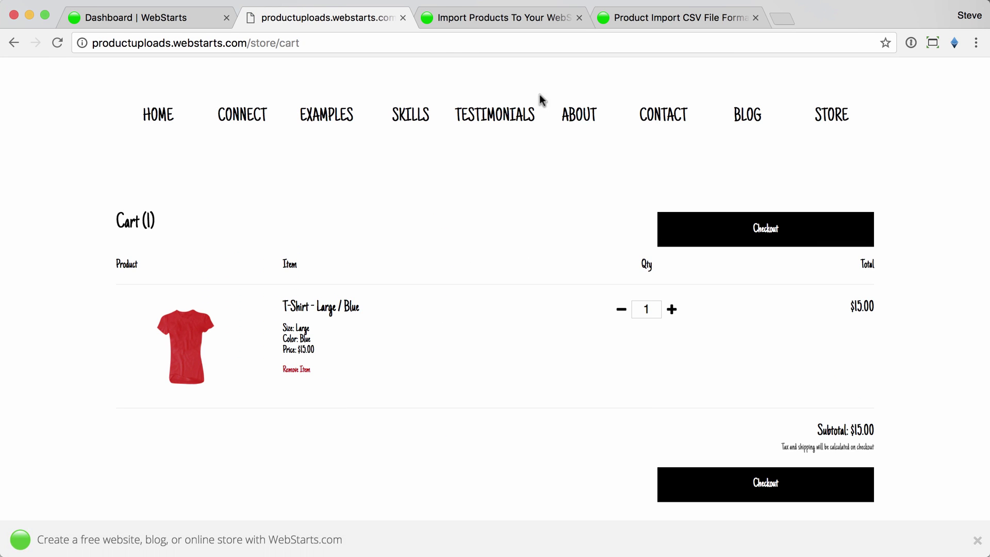
left_click(403, 18)
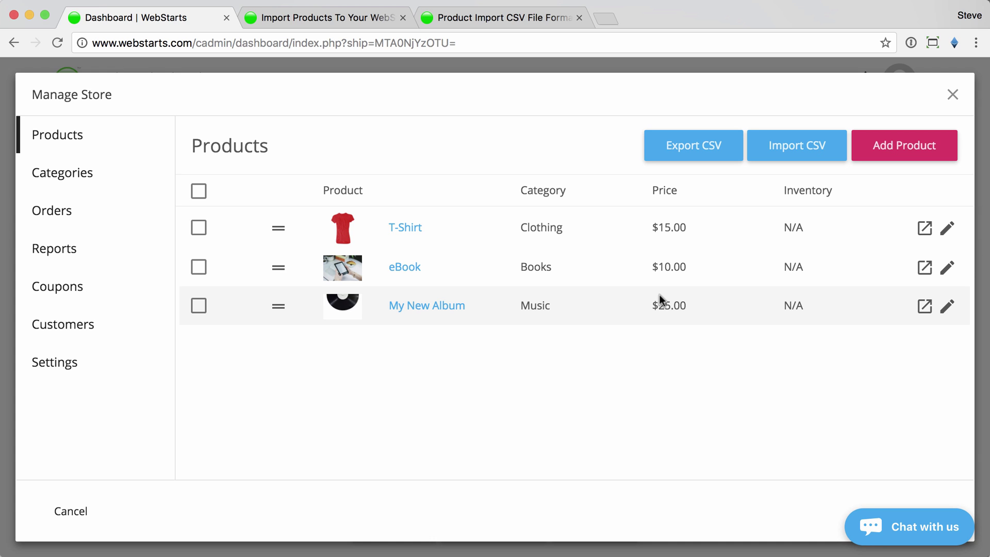
- Export the store's products via Export CSV to Products-2018-04-19 (1).csv
left_click(682, 156)
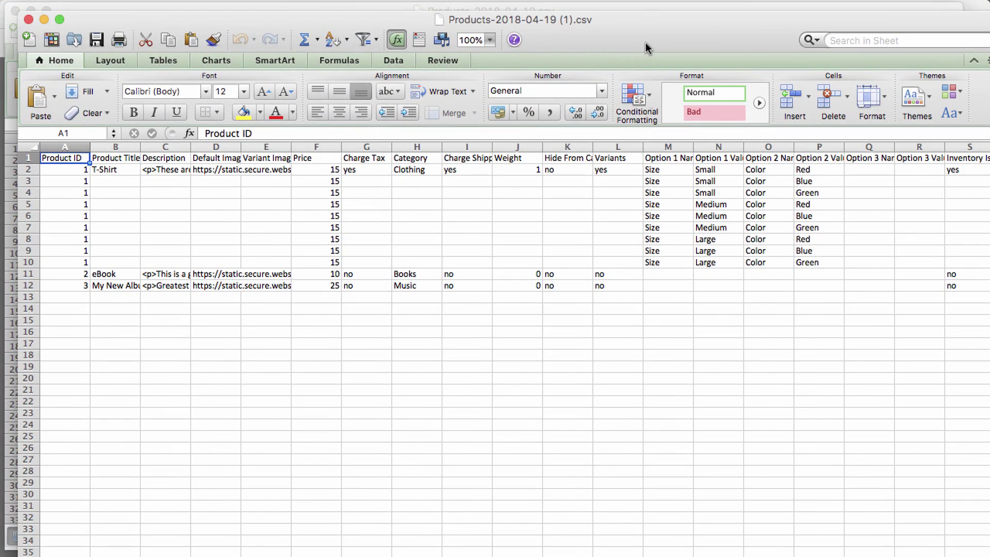
- Enter 100 as the price in F2 and paste it into F3 through F12
left_click(293, 158)
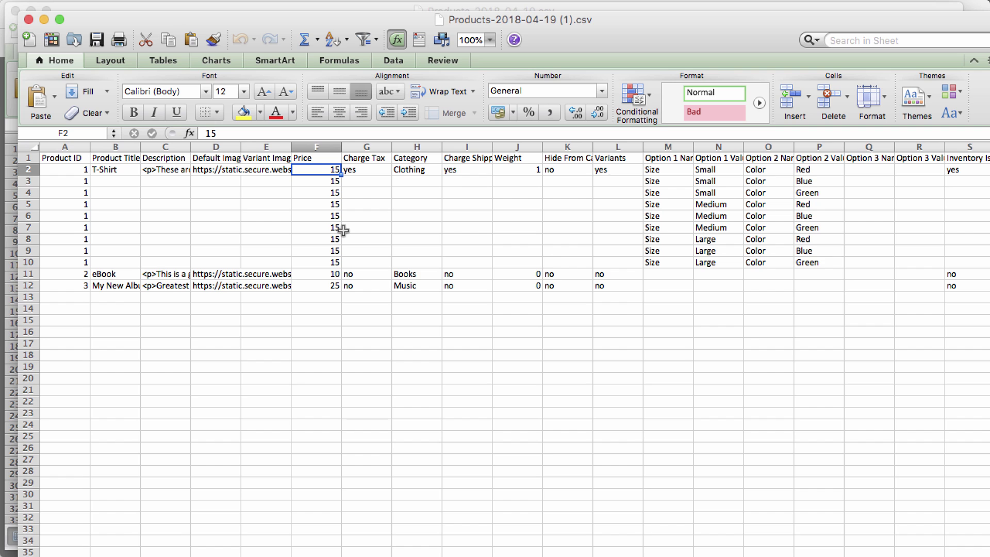
type("100")
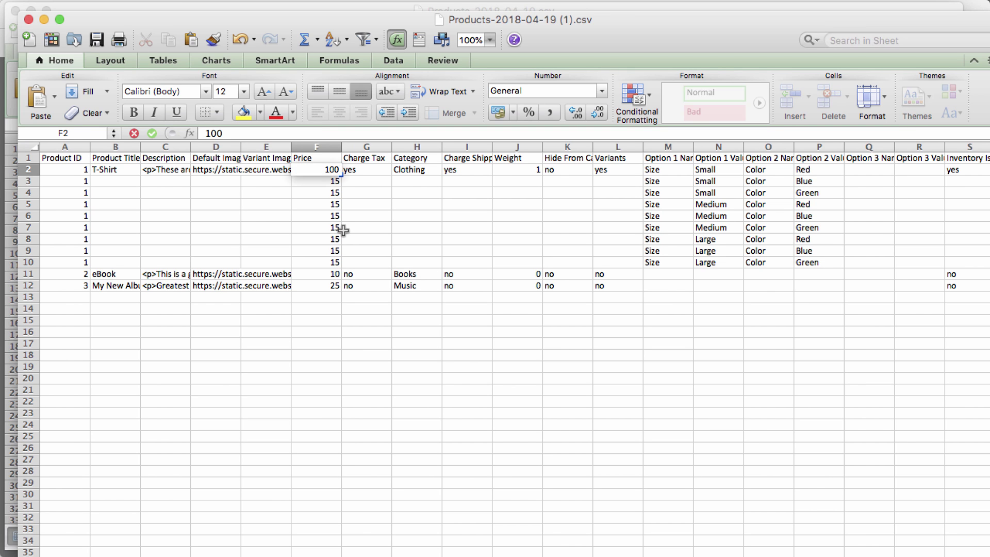
left_click(345, 277)
left_click(330, 167)
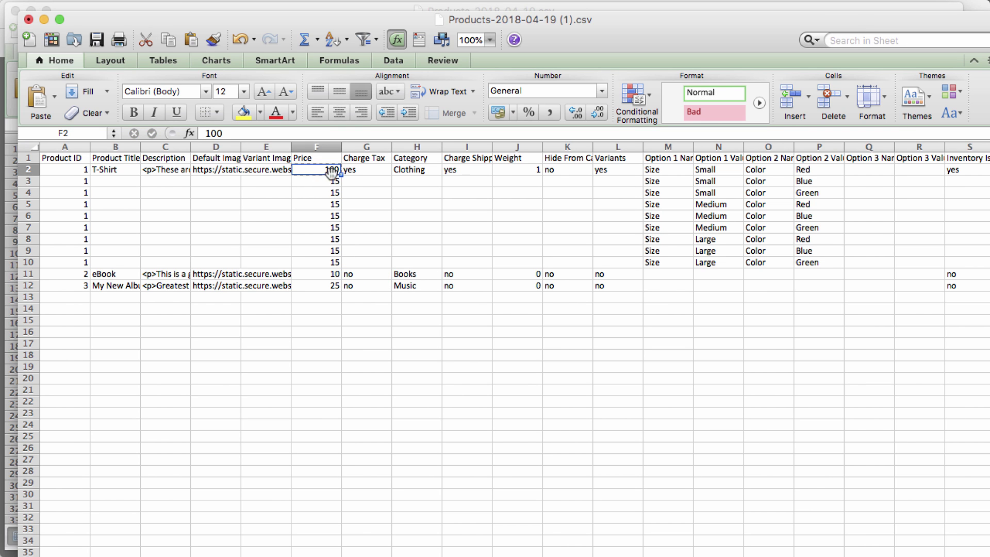
left_click_drag(331, 180, 331, 281)
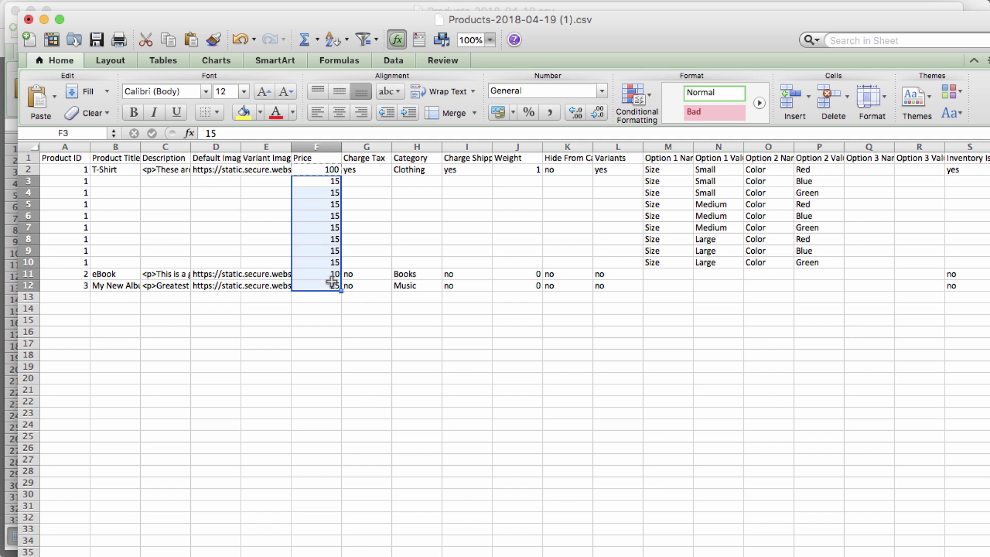
key("cmd+v")
left_click(446, 382)
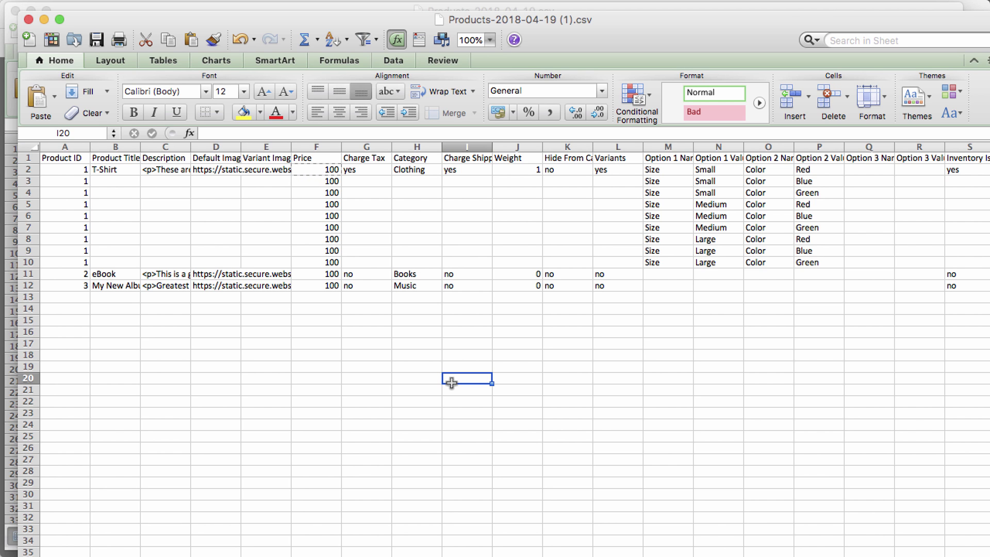
- Save the spreadsheet in CSV format and return to the browser
key("super+s")
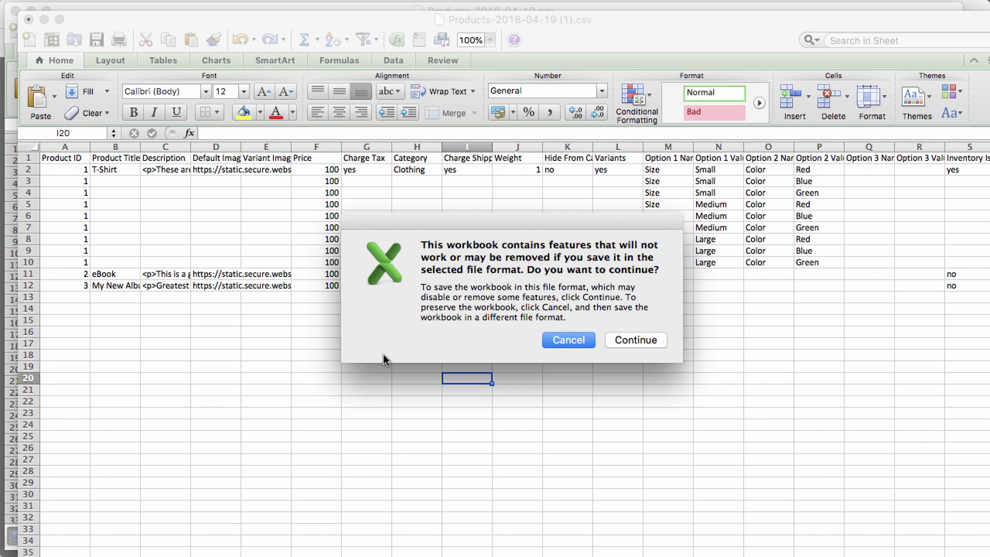
left_click(632, 339)
left_click(351, 352)
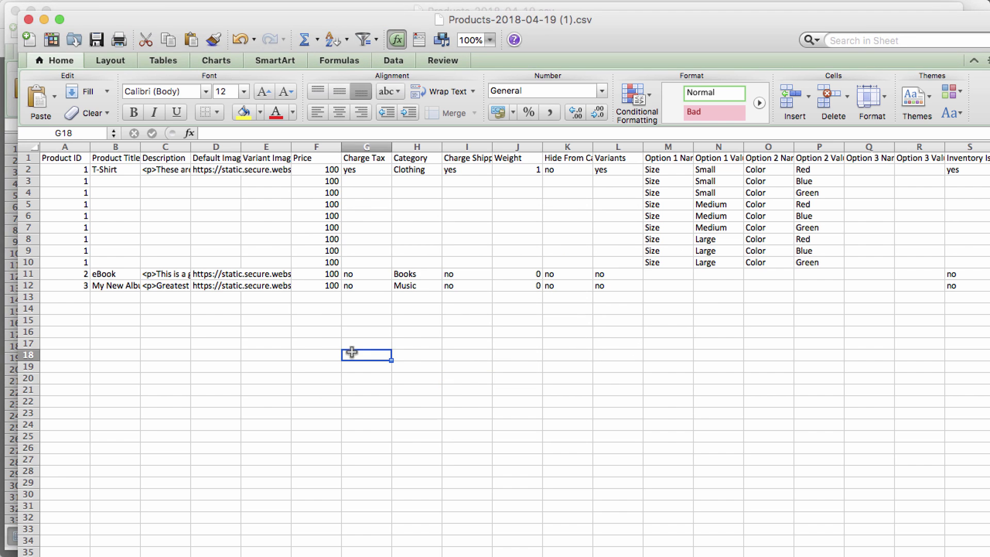
left_click(972, 9)
- Upload Products-2018-04-19 (1).csv from Downloads via Import CSV and load it into the preview
left_click(794, 130)
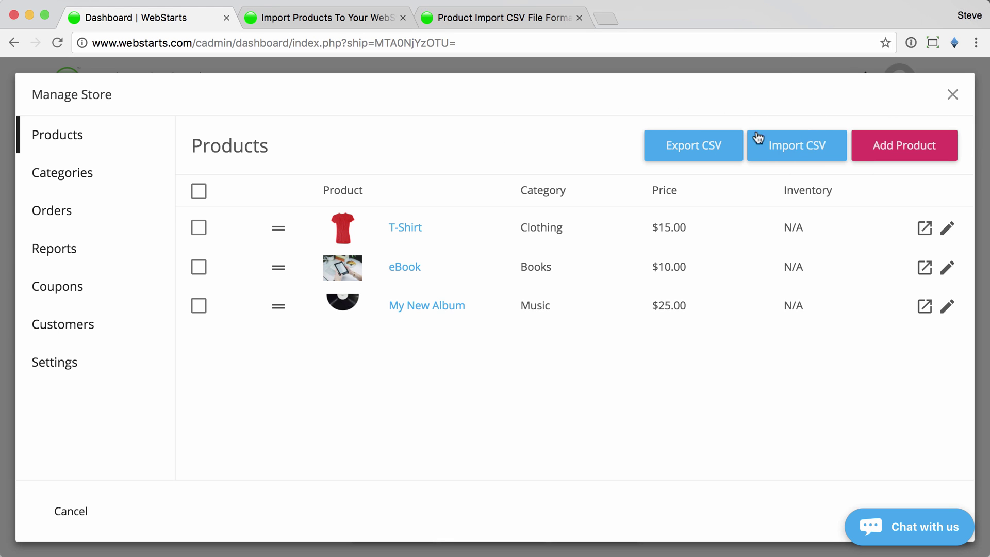
left_click(807, 148)
left_click(647, 294)
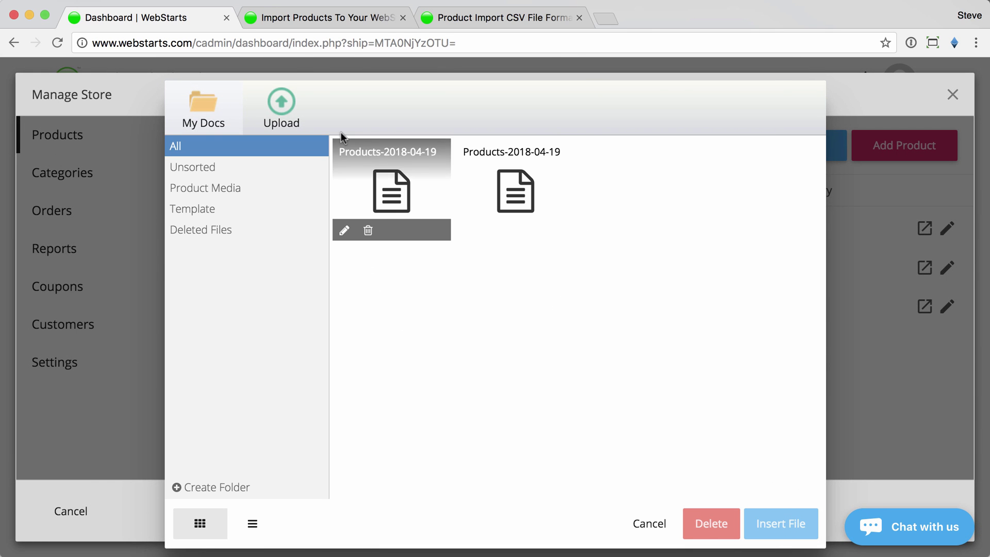
left_click(280, 104)
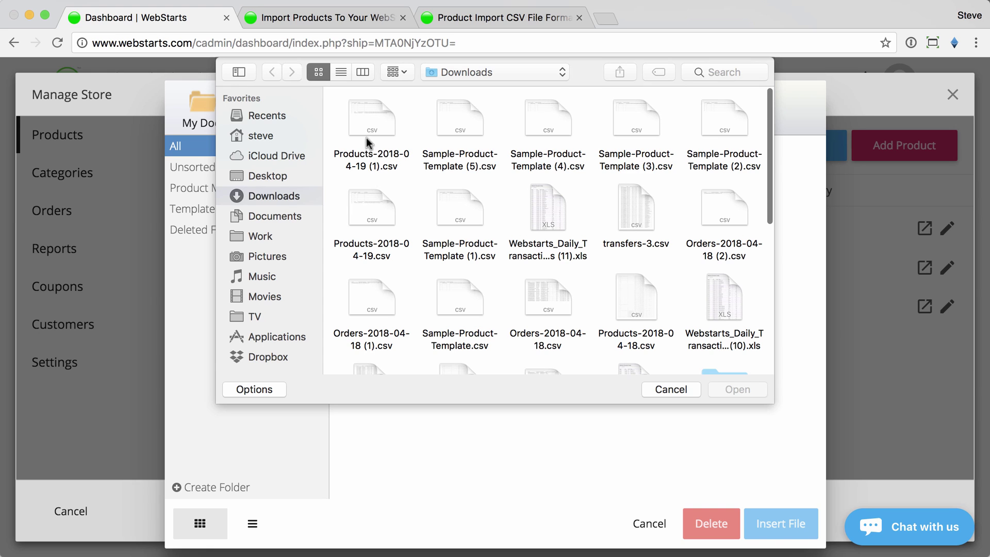
double_click(386, 126)
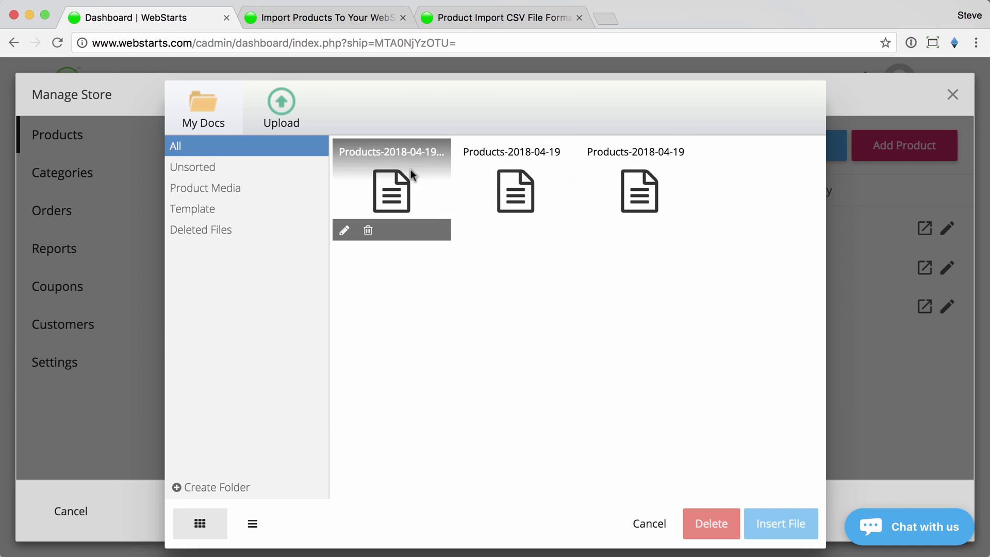
double_click(375, 191)
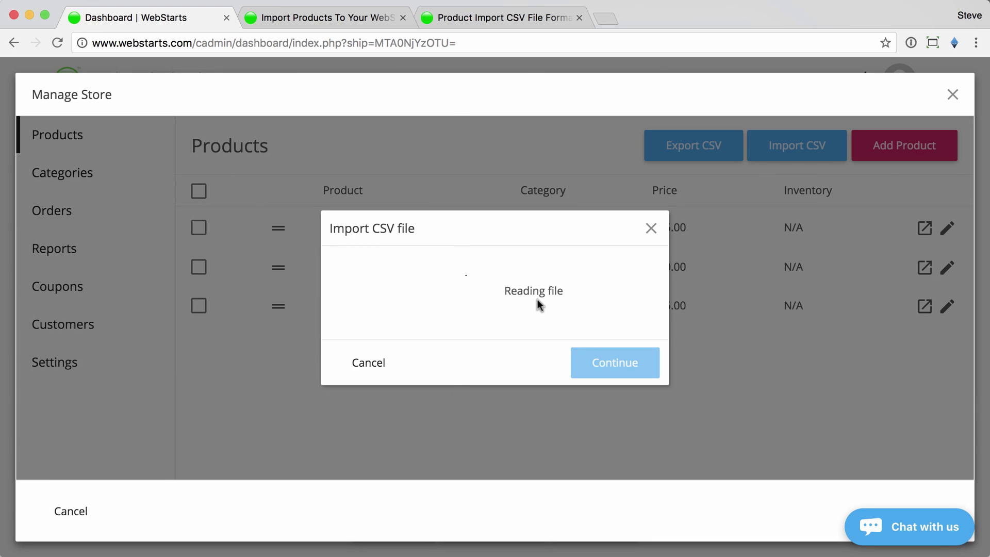
scroll(538, 299, "down", 5)
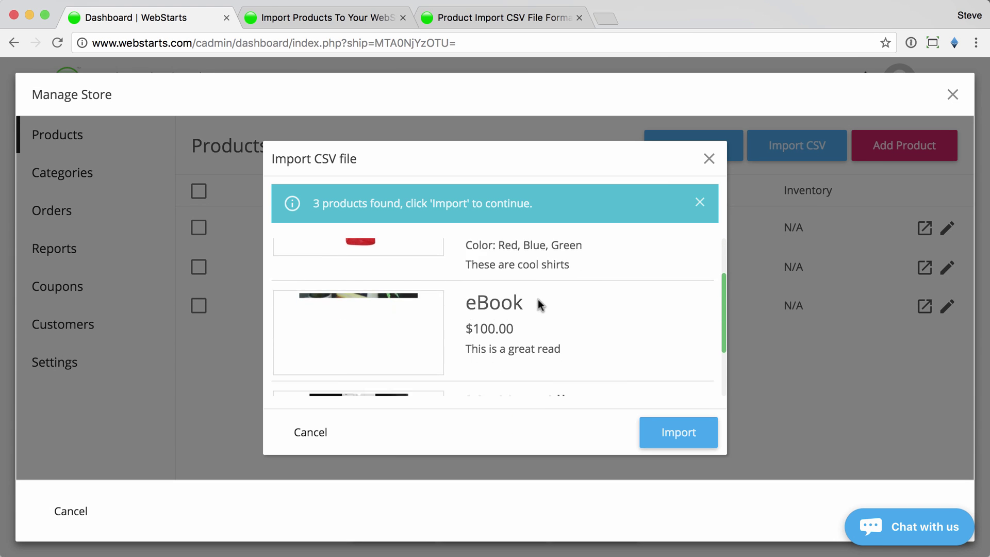
- Import the edited CSV so all three products take the $100.00 price
left_click(654, 427)
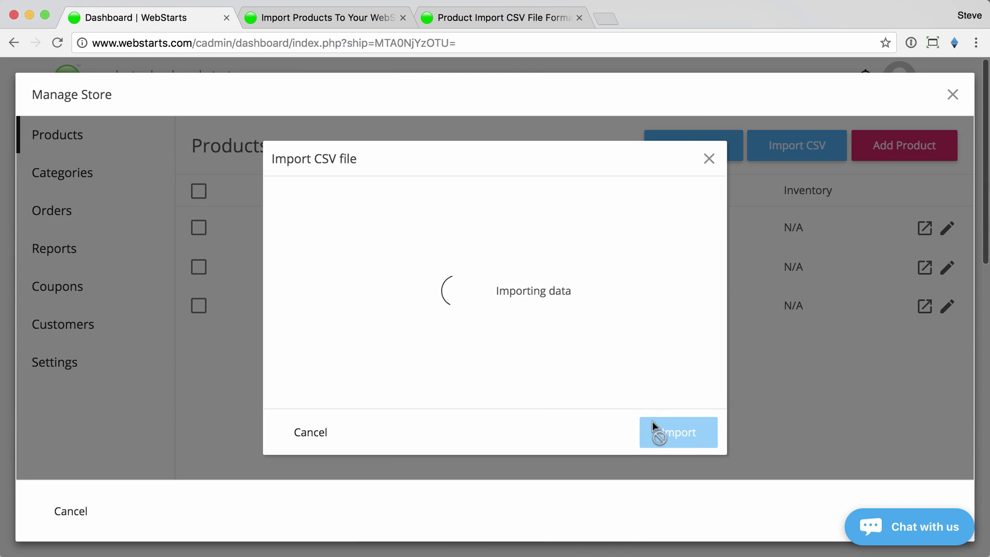